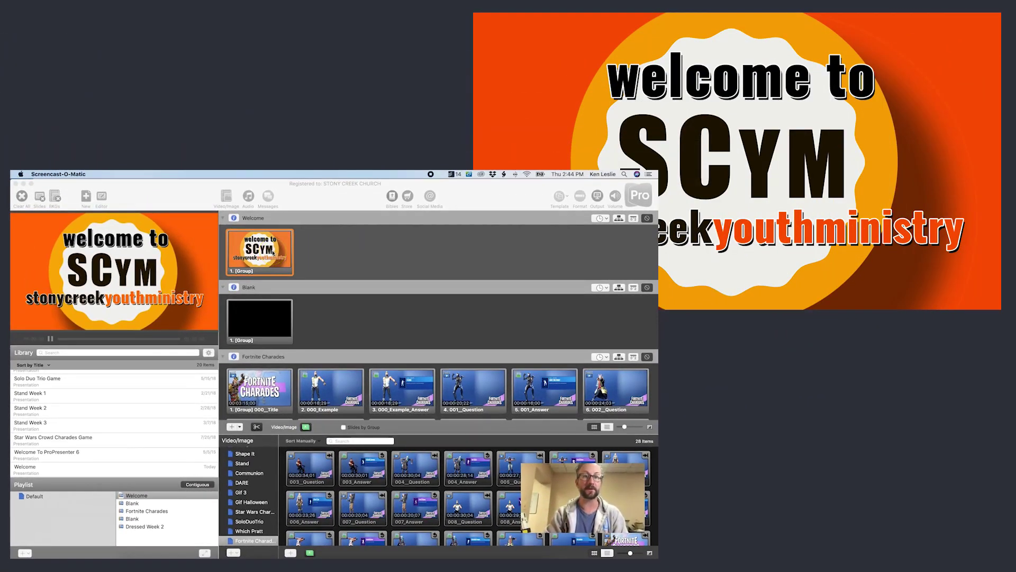
# Bring ProPresenter forward and browse Welcome, Blank, Fortnite Charades and Dressed Week 2, then return to Welcome
pyautogui.click(272, 253)
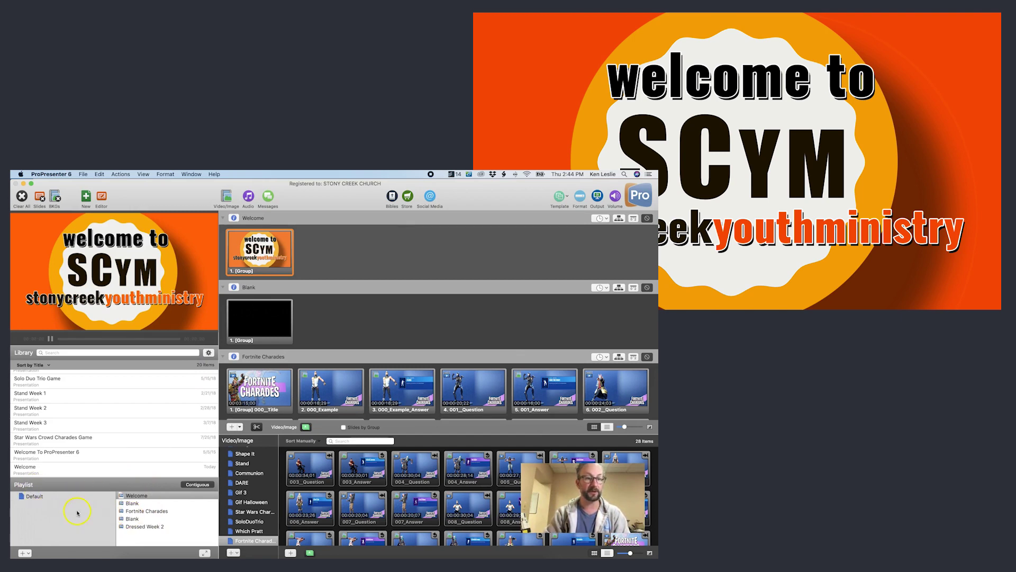
pyautogui.click(138, 496)
pyautogui.click(136, 503)
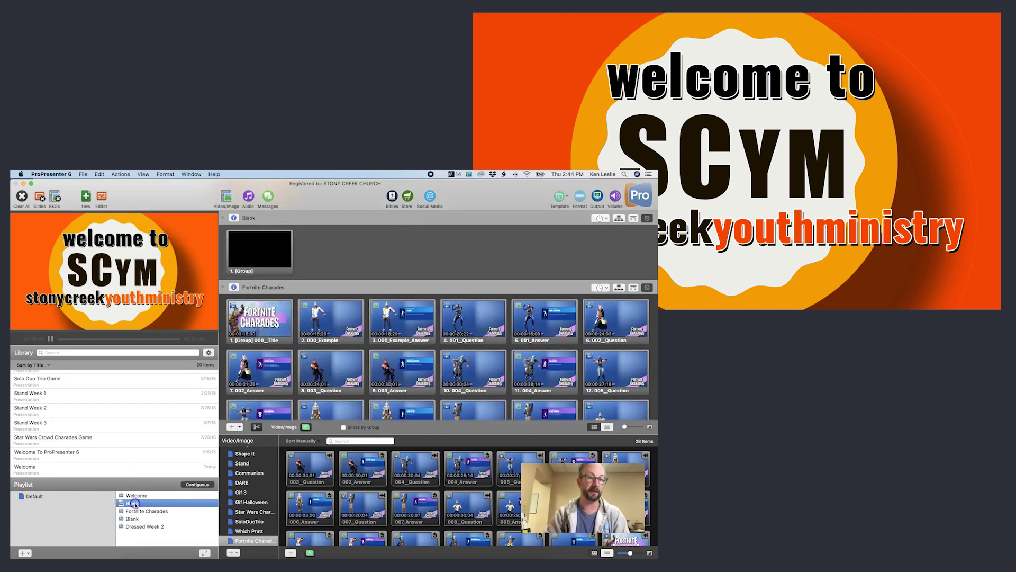
pyautogui.click(136, 511)
pyautogui.click(136, 525)
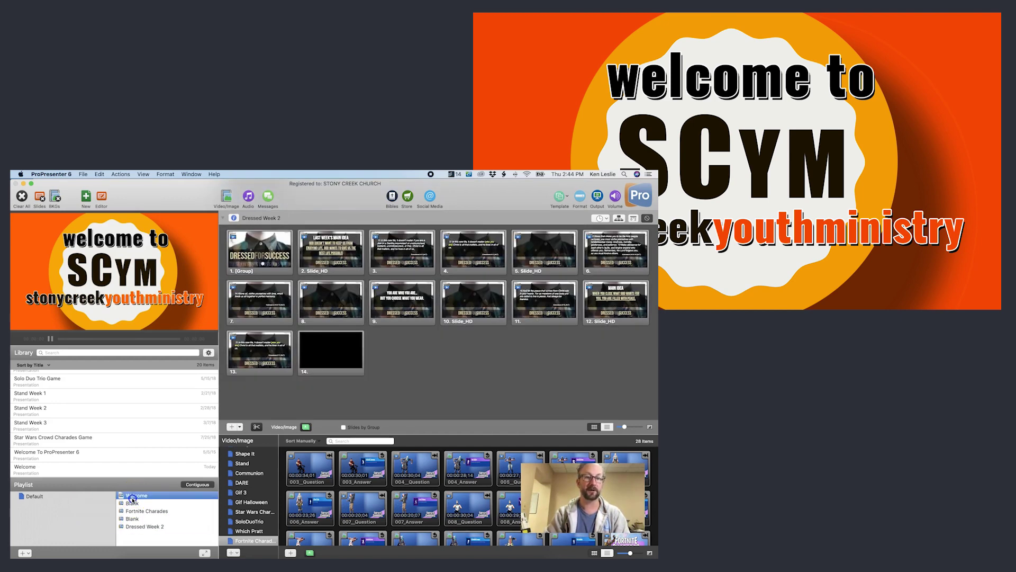
pyautogui.click(133, 498)
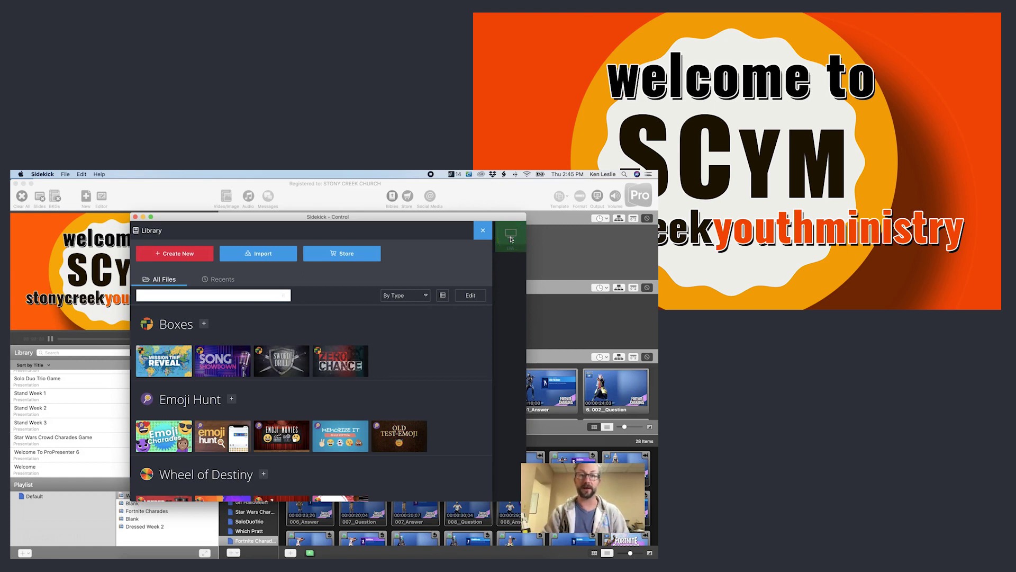
# Load the Emoji Charades game and set its Display Mode to Live on the output screen
pyautogui.click(162, 429)
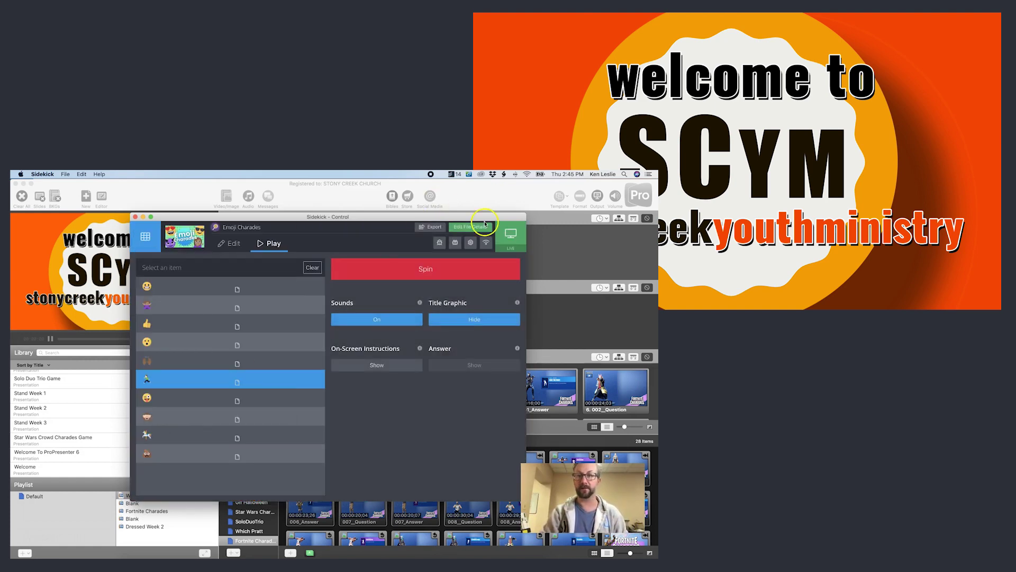
pyautogui.click(511, 234)
pyautogui.click(459, 268)
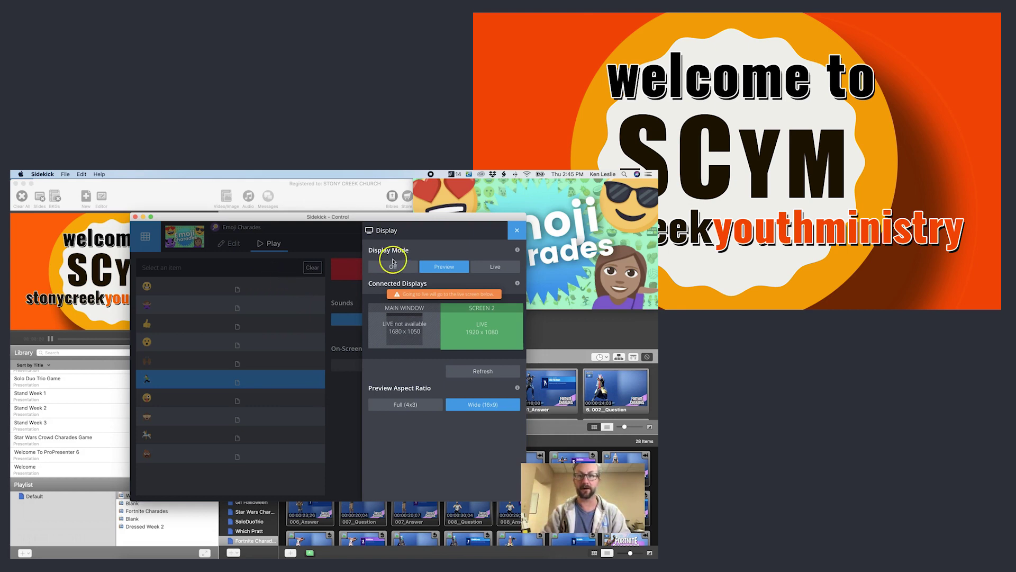
pyautogui.click(498, 267)
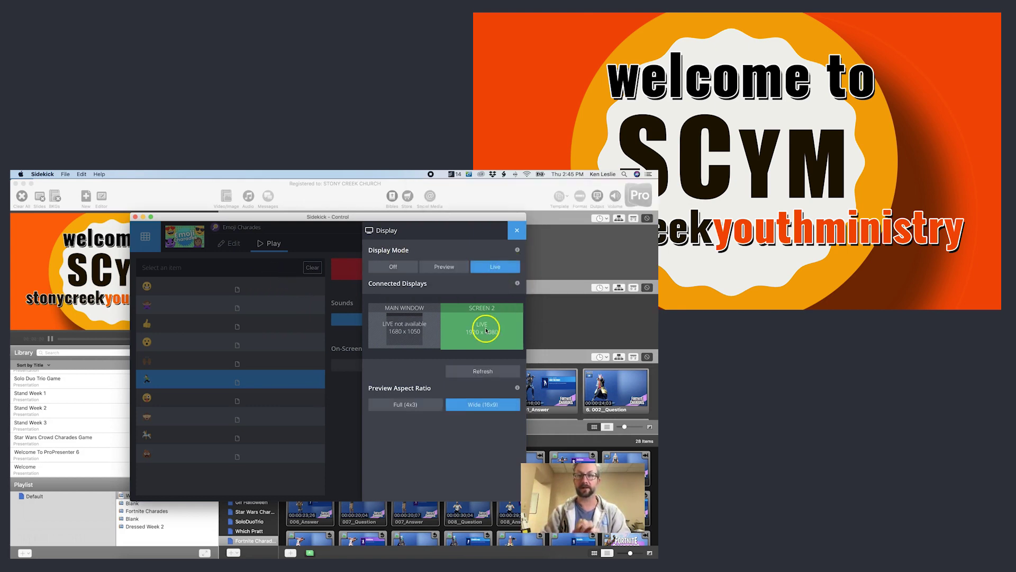
pyautogui.click(517, 231)
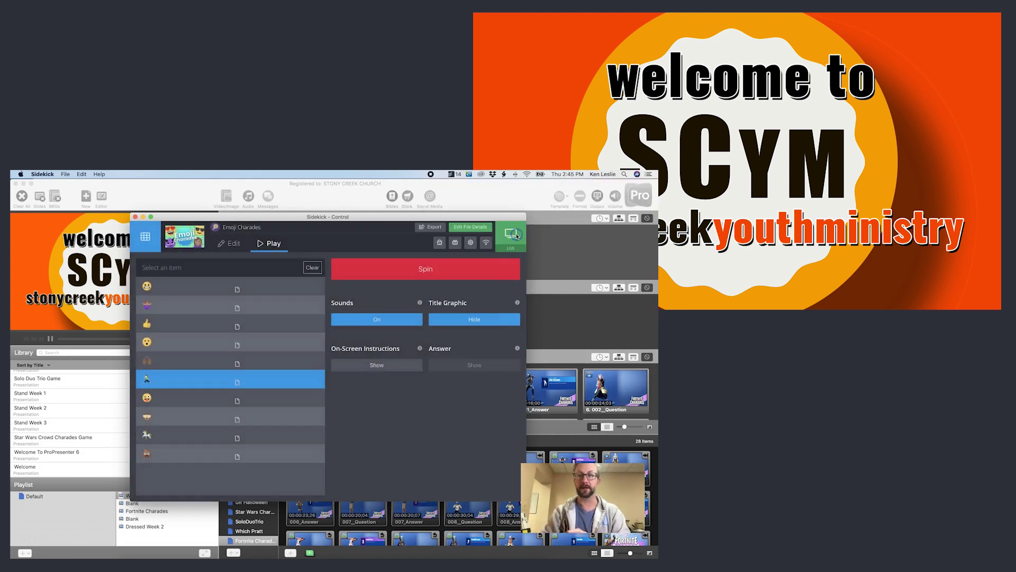
# Pick the thumbs-up emoji as the answer and switch back to ProPresenter
pyautogui.click(469, 321)
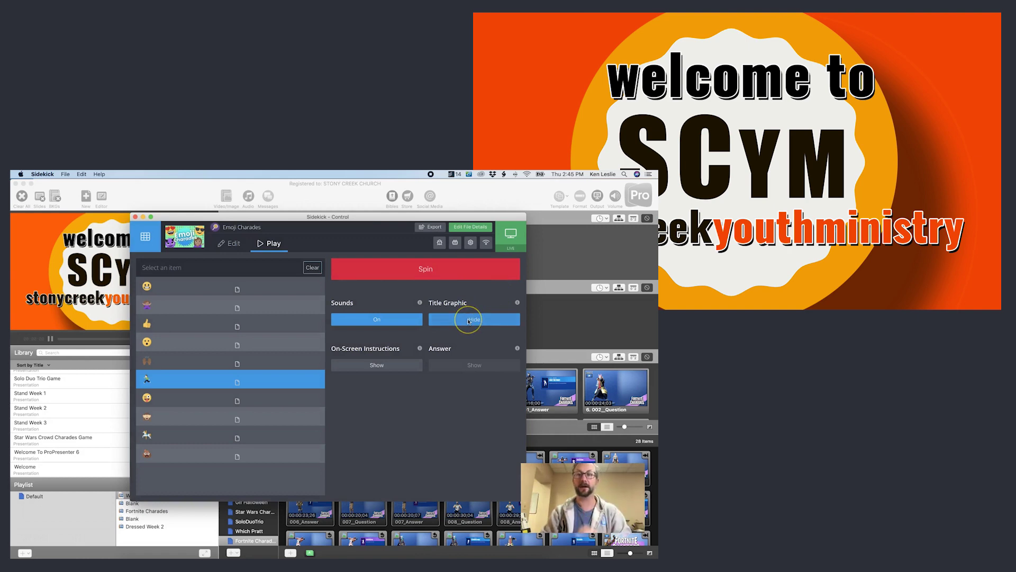
pyautogui.click(172, 324)
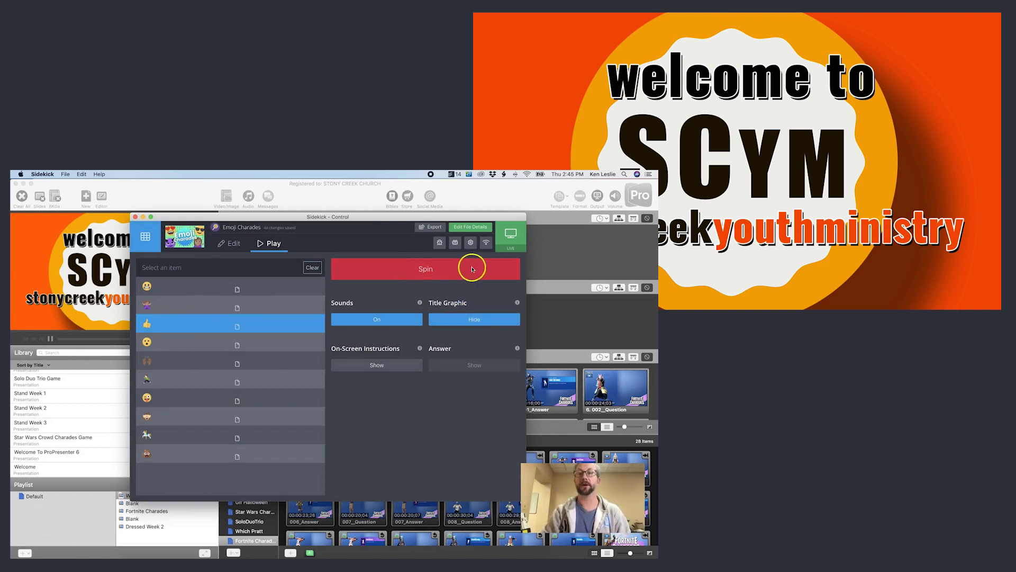
pyautogui.click(578, 260)
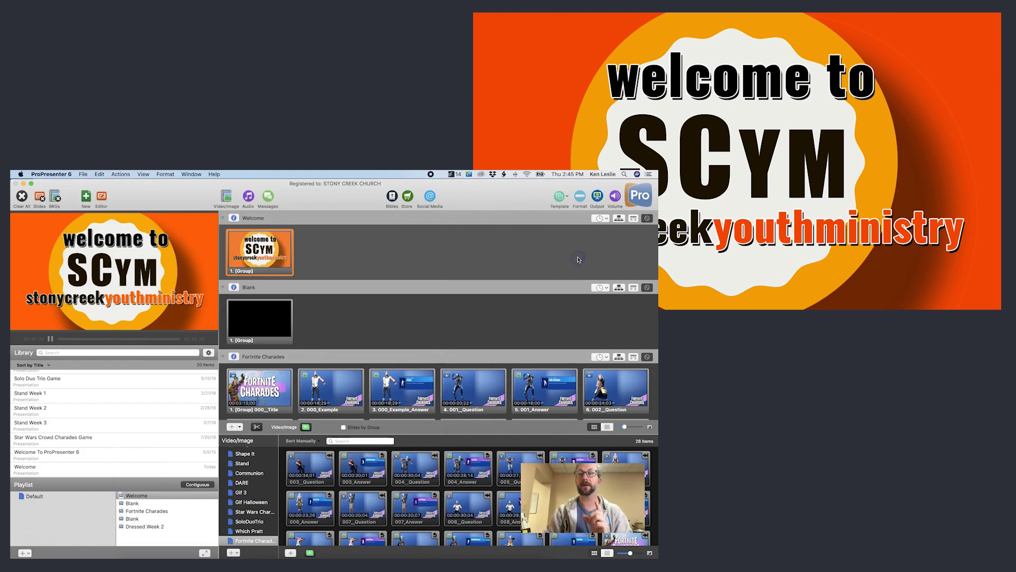
# Turn off ProPresenter's Output so the Emoji Charades title shows, then bring Sidekick forward
pyautogui.click(598, 199)
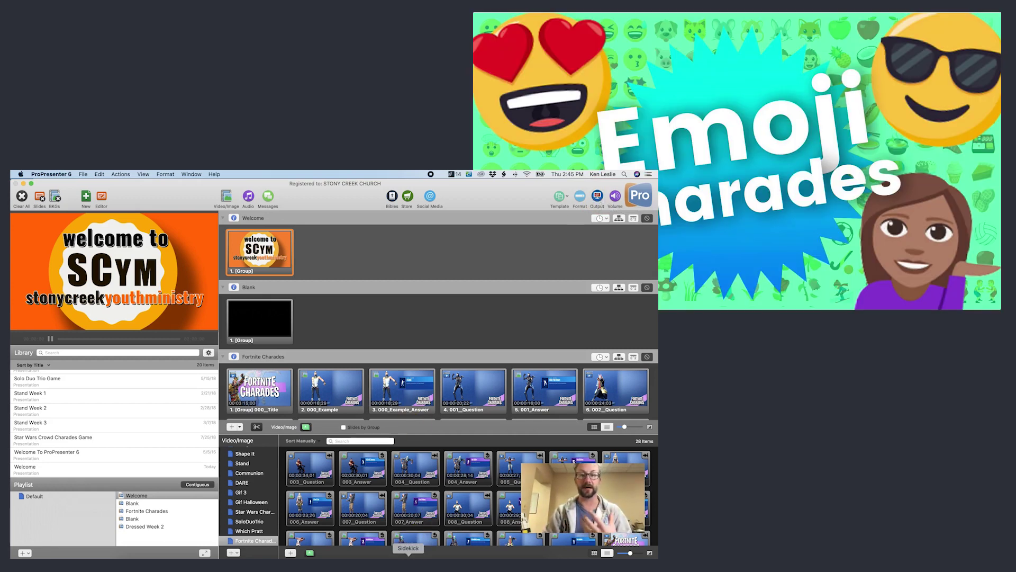
pyautogui.click(408, 560)
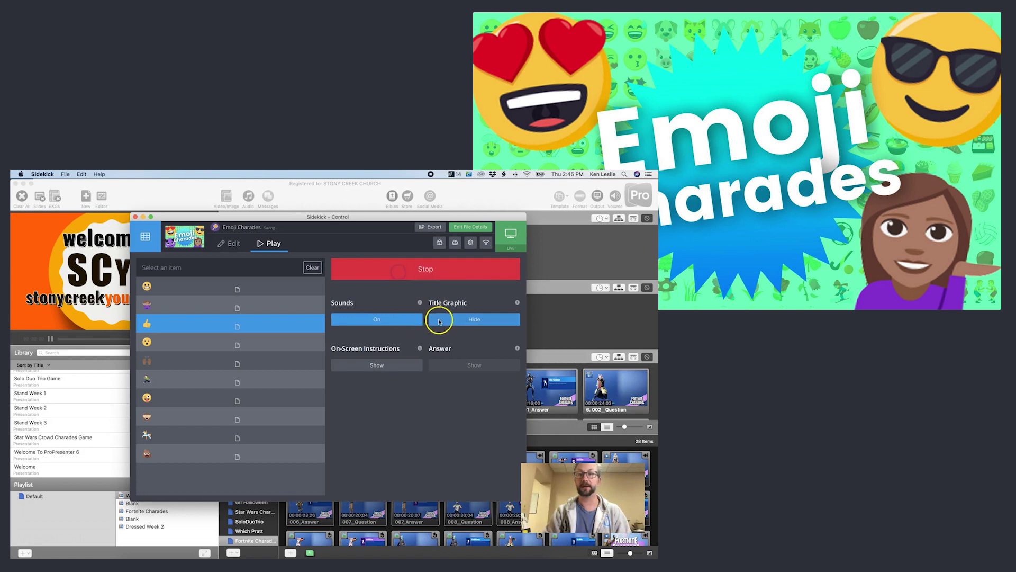
# Hide the Emoji Charades title, stop the emoji cycling and reset the game to Ready
pyautogui.click(438, 319)
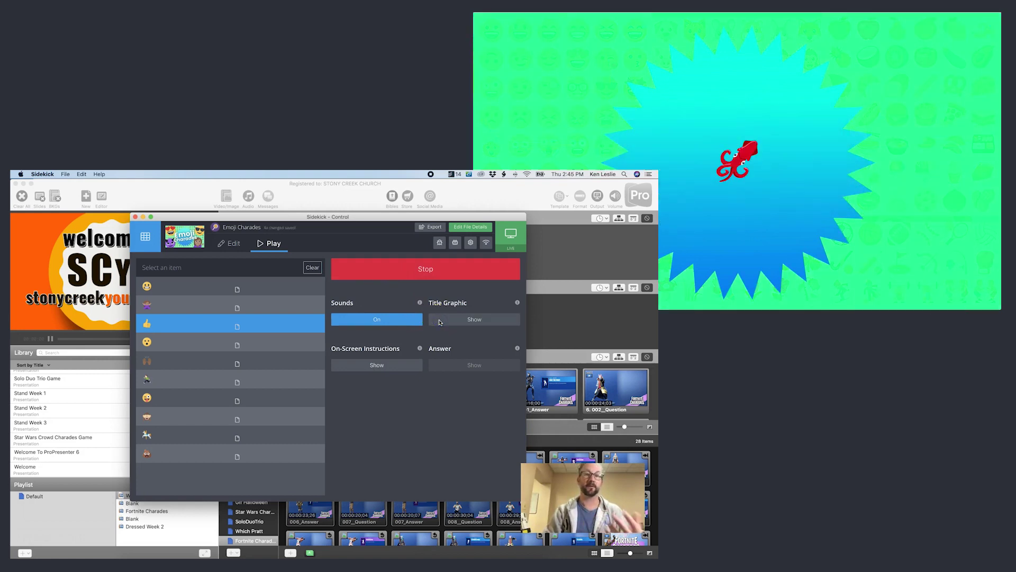
pyautogui.click(409, 274)
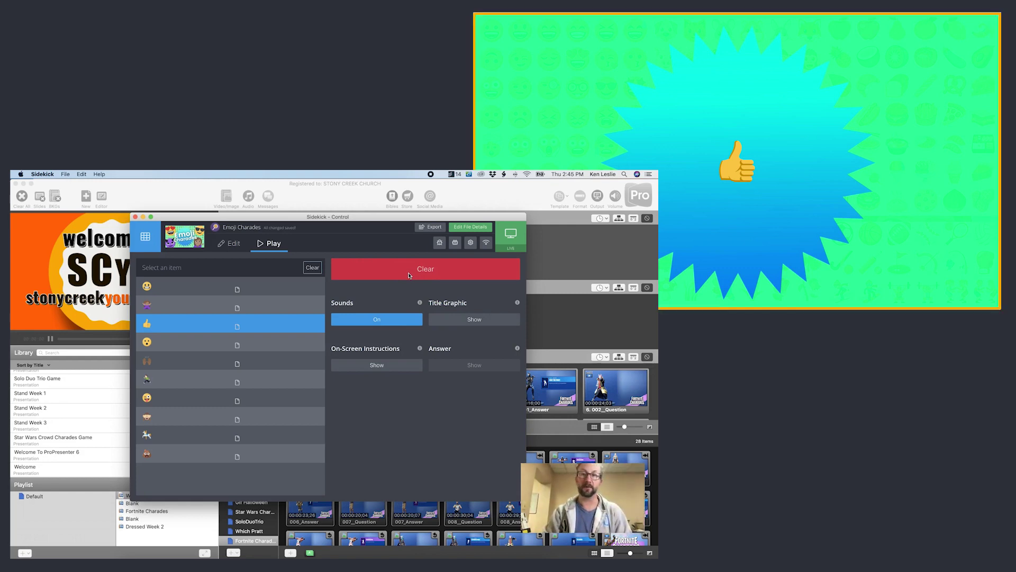
pyautogui.click(386, 281)
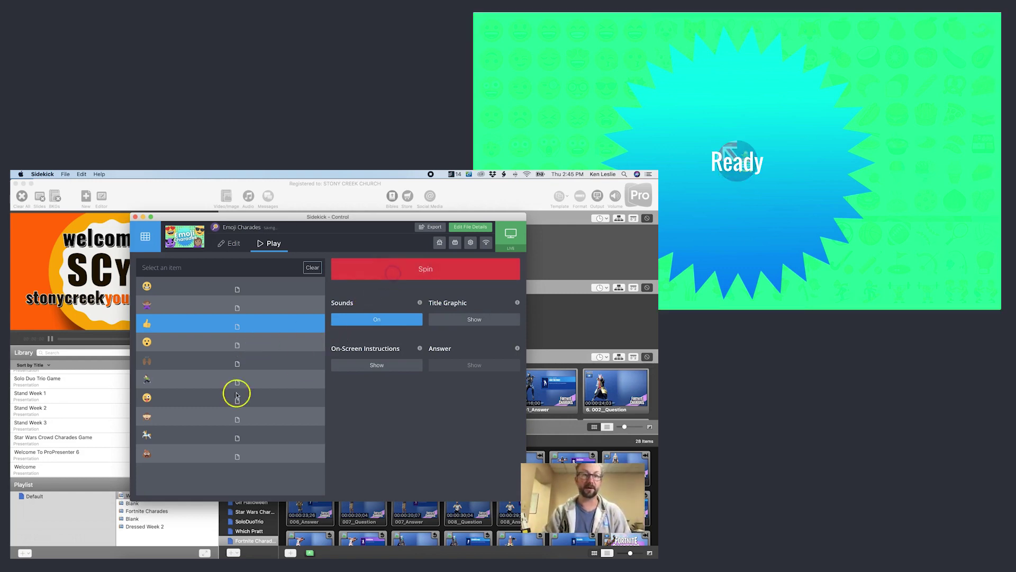
# Play a round revealing the tongue-out emoji, then show the Emoji Charades title graphic again
pyautogui.click(193, 397)
pyautogui.click(380, 263)
pyautogui.click(379, 271)
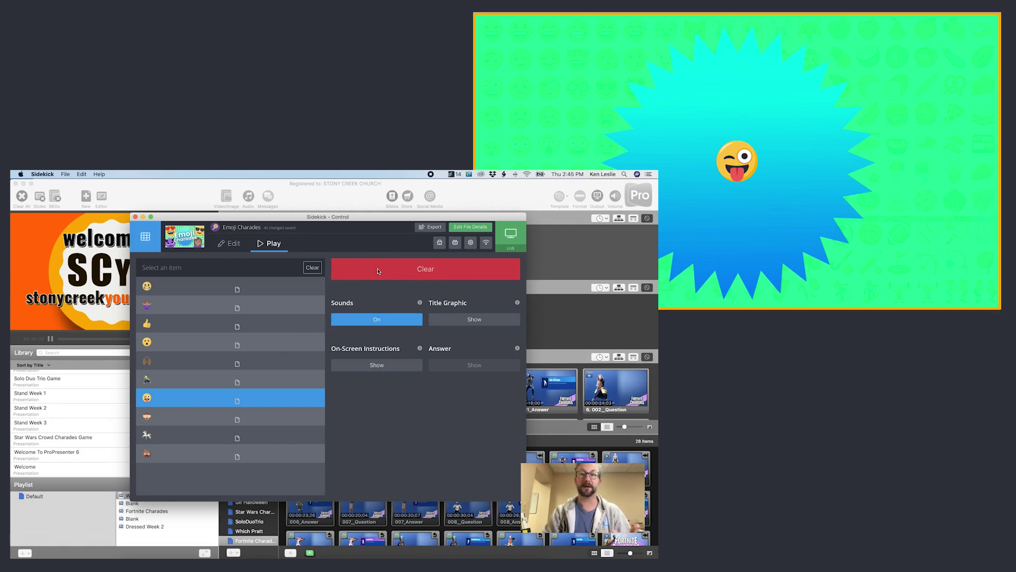
pyautogui.click(472, 320)
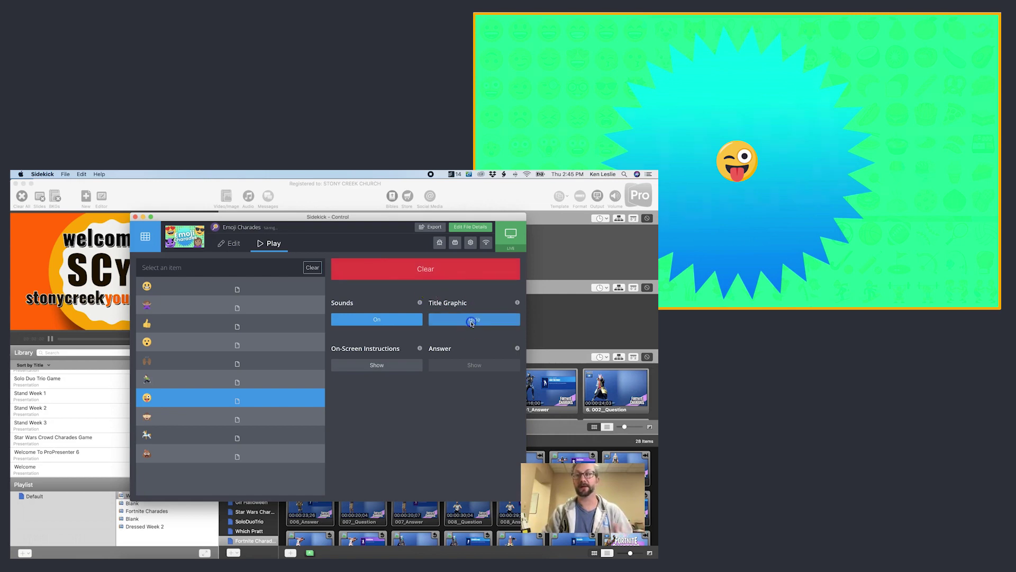
pyautogui.click(583, 245)
pyautogui.click(312, 307)
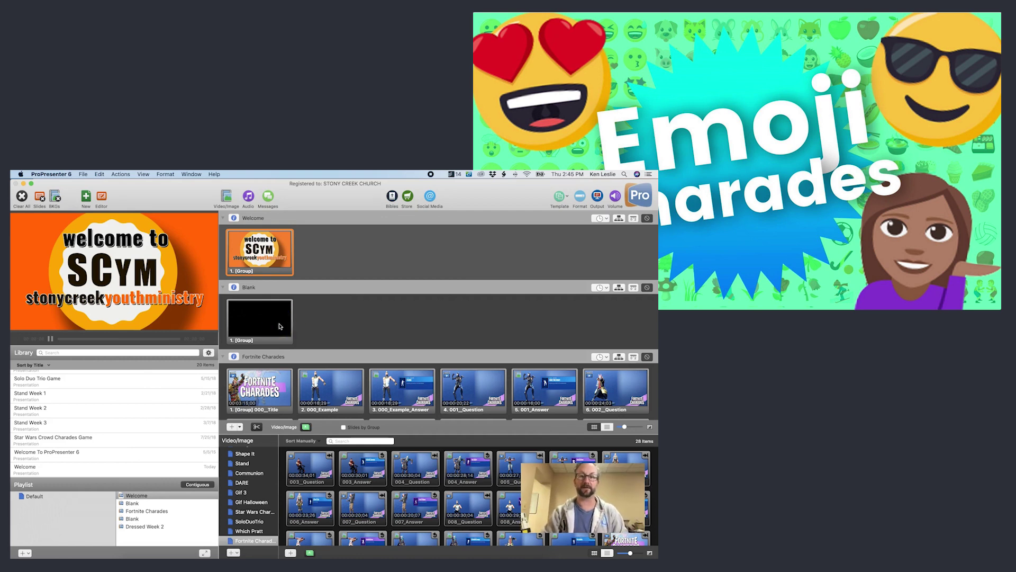
# Send Blank live, turn ProPresenter's output back on, play the Fortnite Charades title, then return to Blank
pyautogui.click(278, 327)
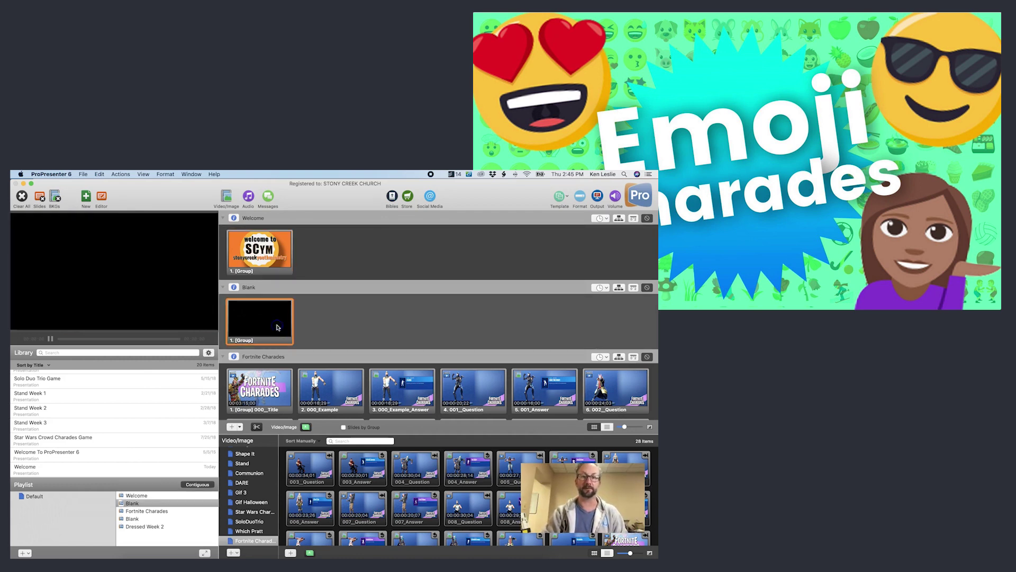
pyautogui.click(597, 196)
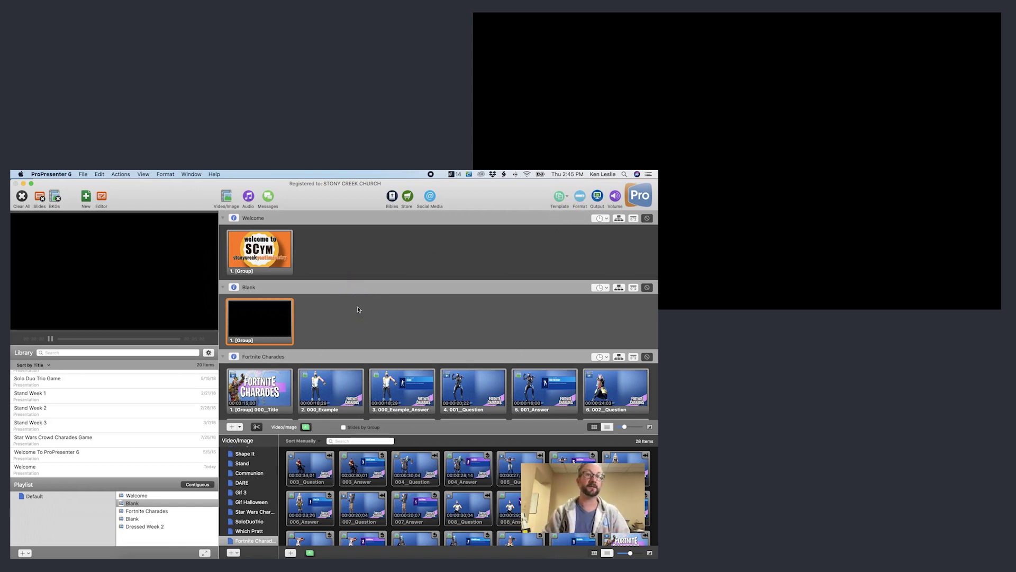
pyautogui.click(276, 391)
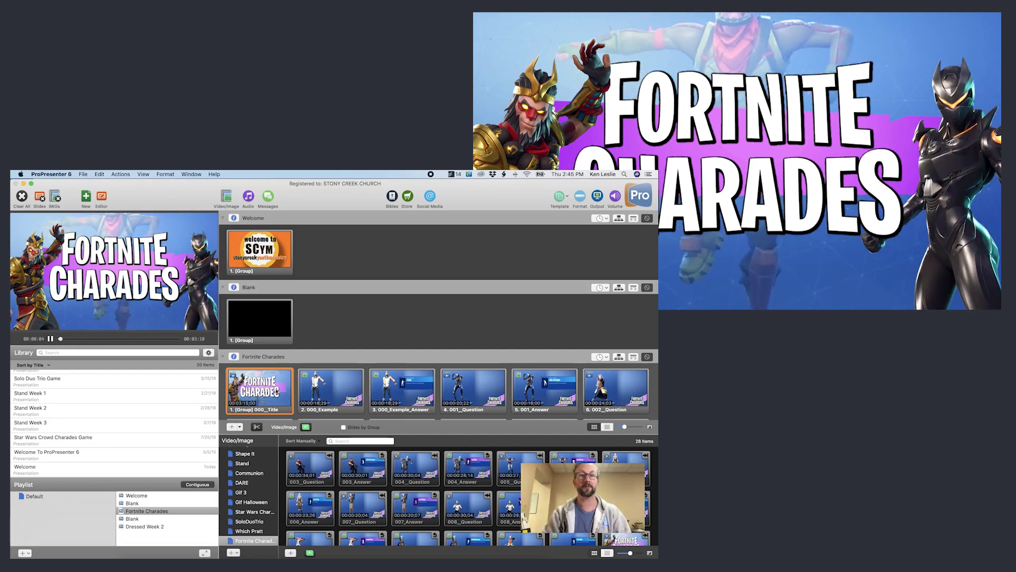
pyautogui.click(259, 326)
# Put the first Dressed Week 2 slide, "Dressed for Success", live
pyautogui.click(347, 322)
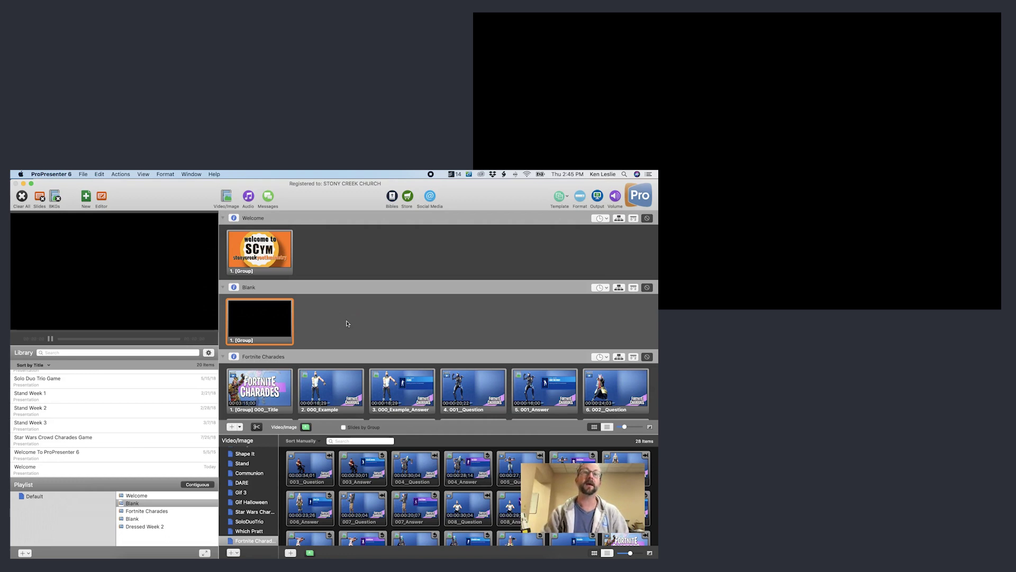
pyautogui.scroll(-10, 347, 324)
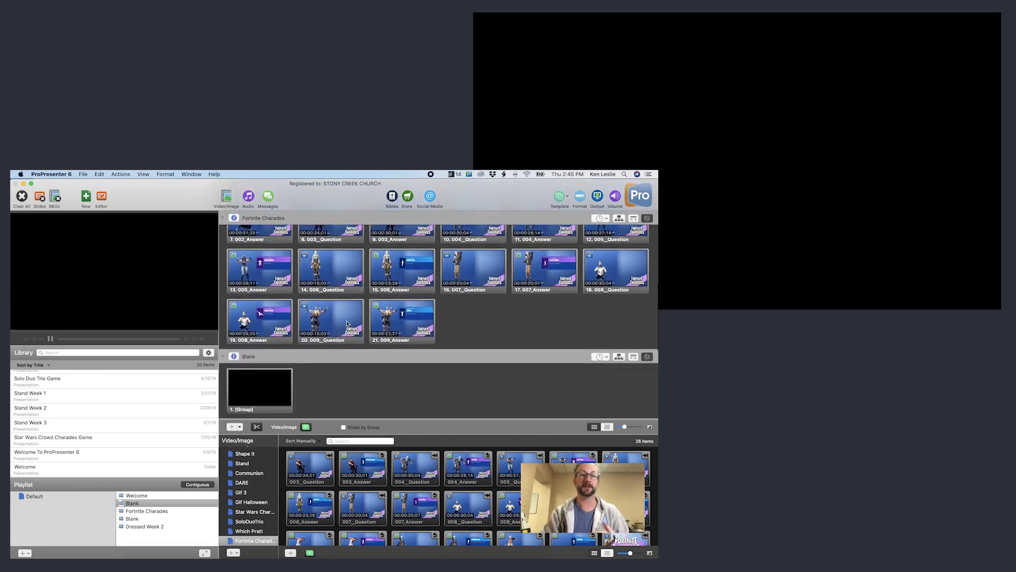
pyautogui.click(267, 405)
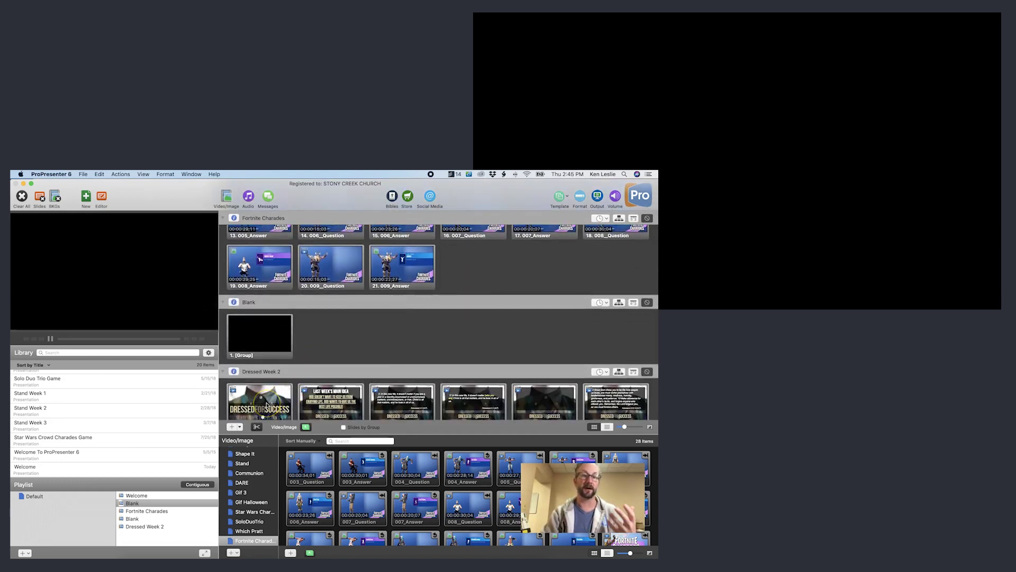
pyautogui.click(267, 405)
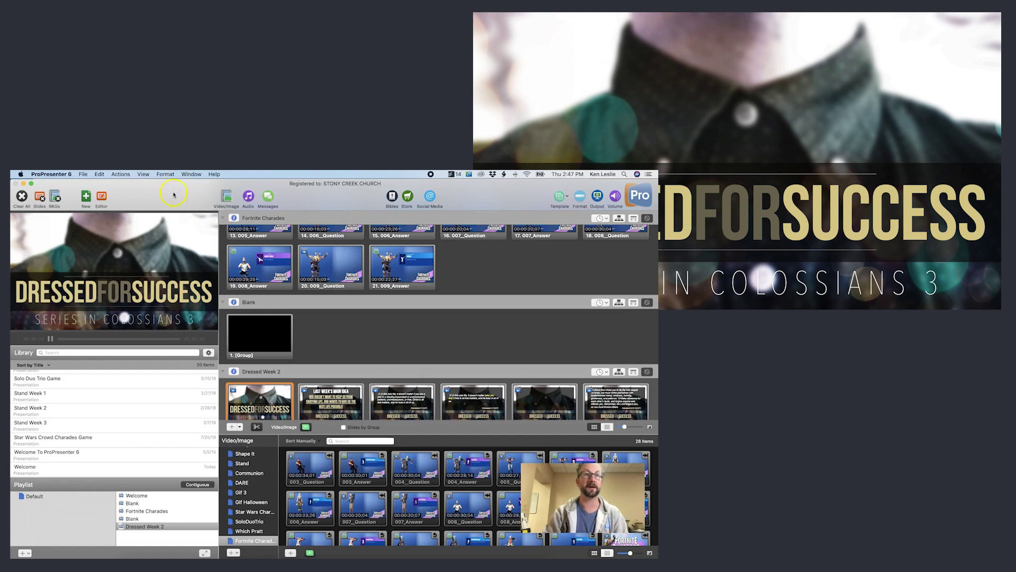
# Using View > Customize Toolbar, replace the Output item with the Show Output toggle and finish
pyautogui.click(142, 174)
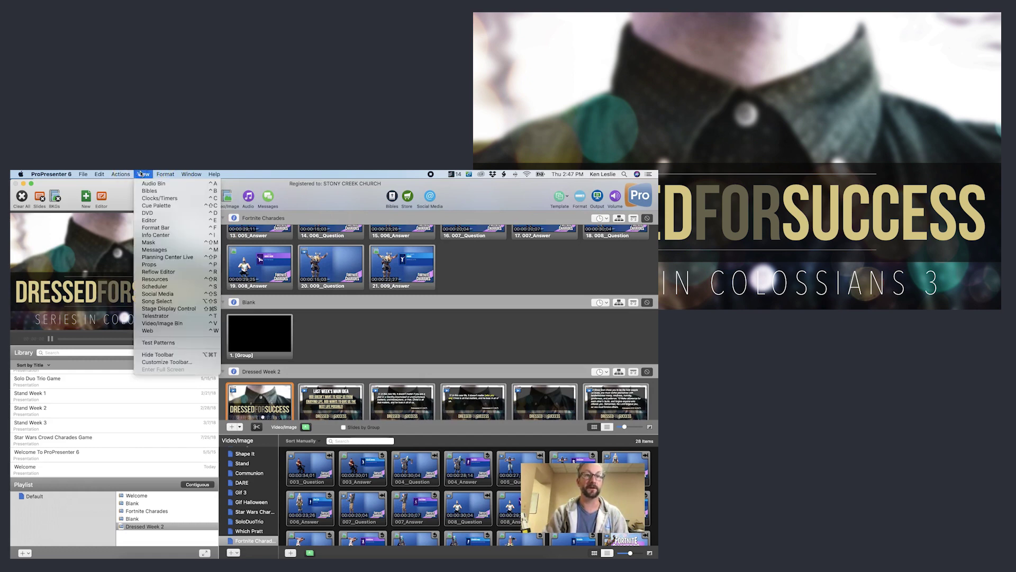
pyautogui.click(150, 363)
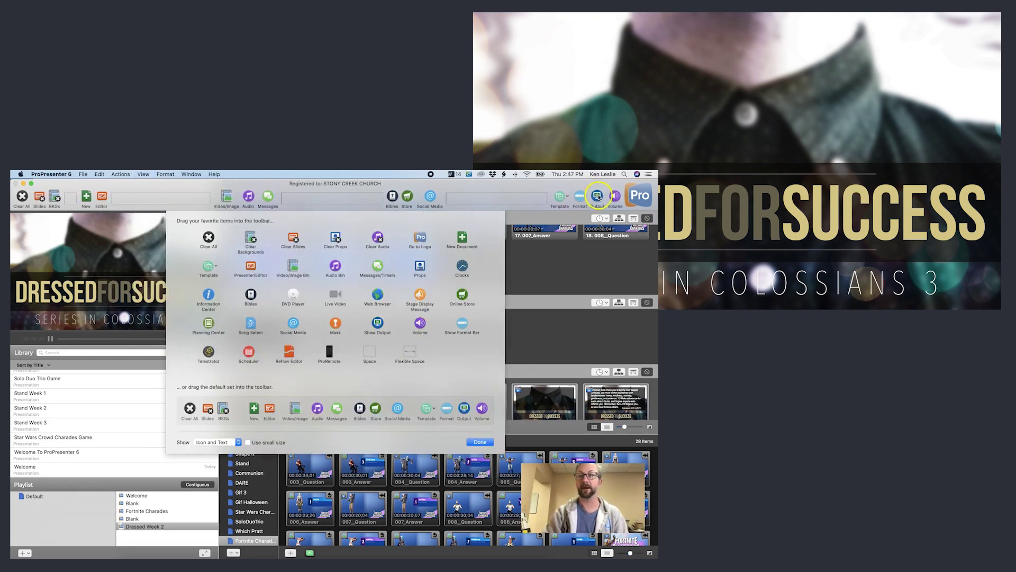
pyautogui.moveTo(597, 196); pyautogui.dragTo(445, 357)
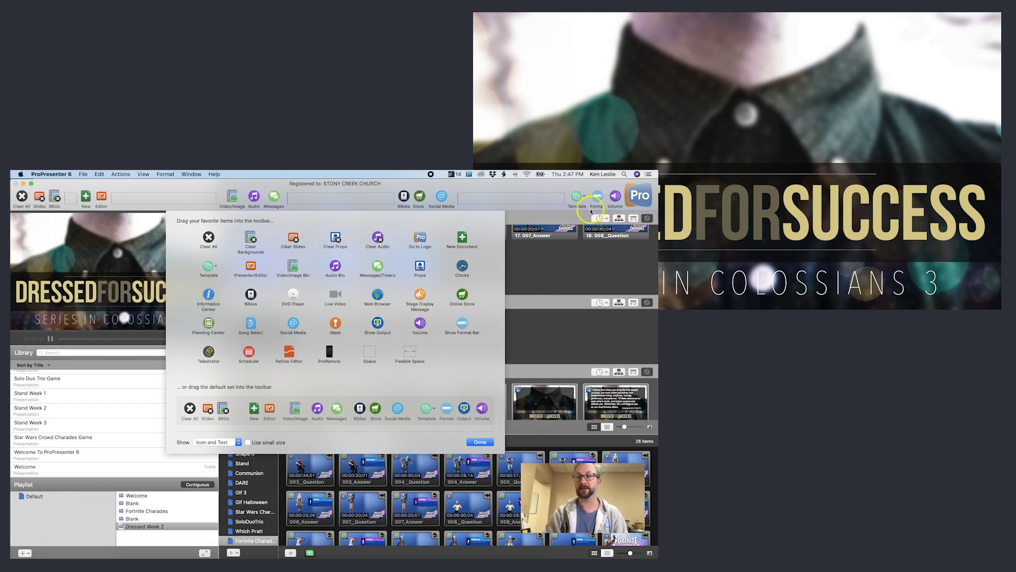
pyautogui.moveTo(379, 325); pyautogui.dragTo(603, 199)
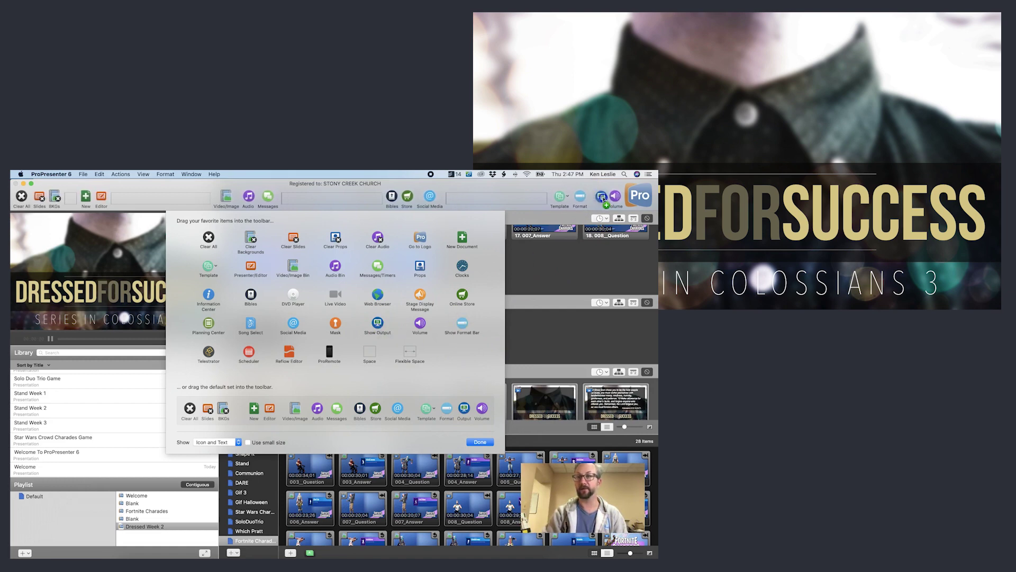
pyautogui.click(480, 442)
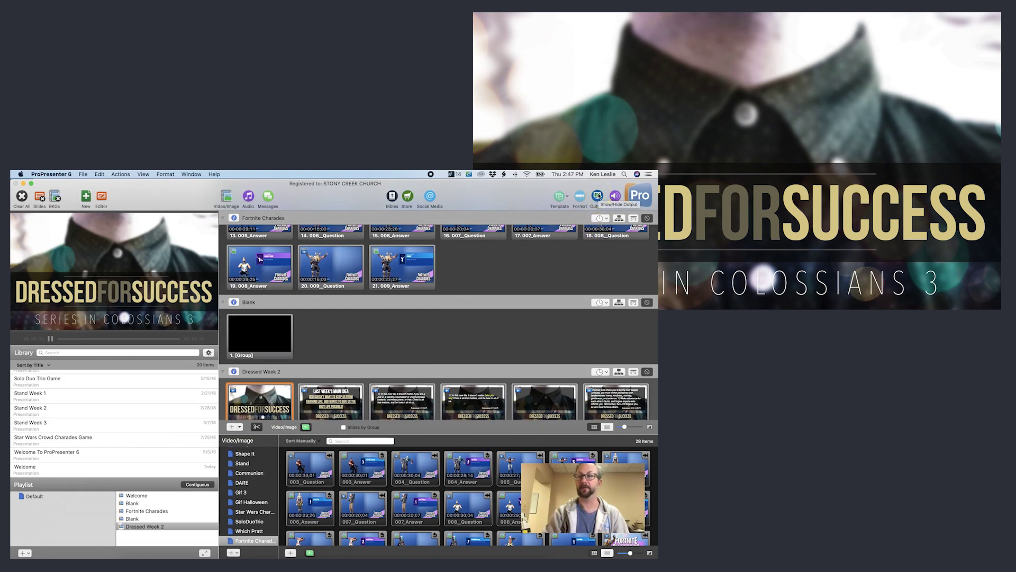
pyautogui.click(597, 197)
pyautogui.click(598, 196)
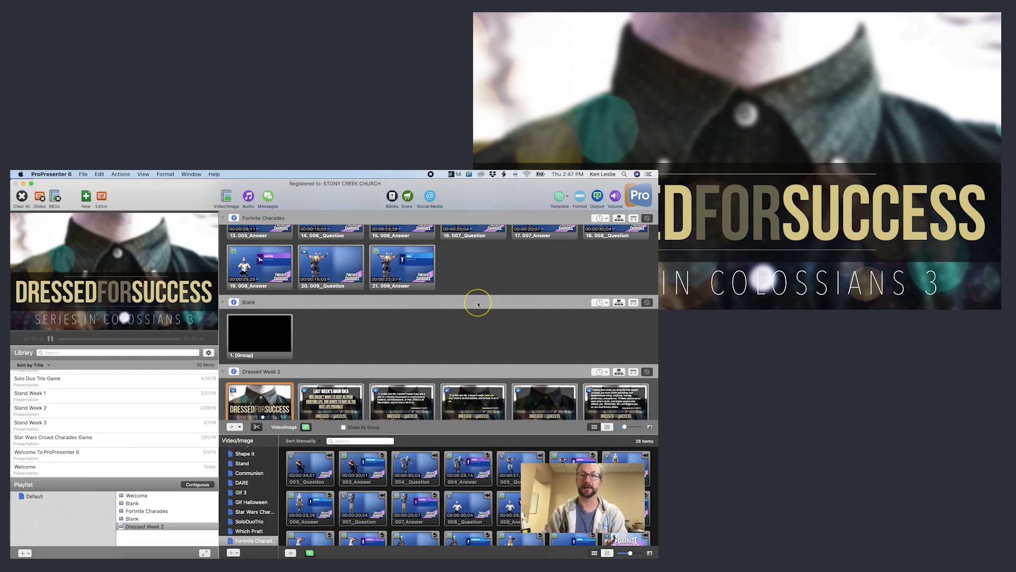
pyautogui.scroll(10, 411, 302)
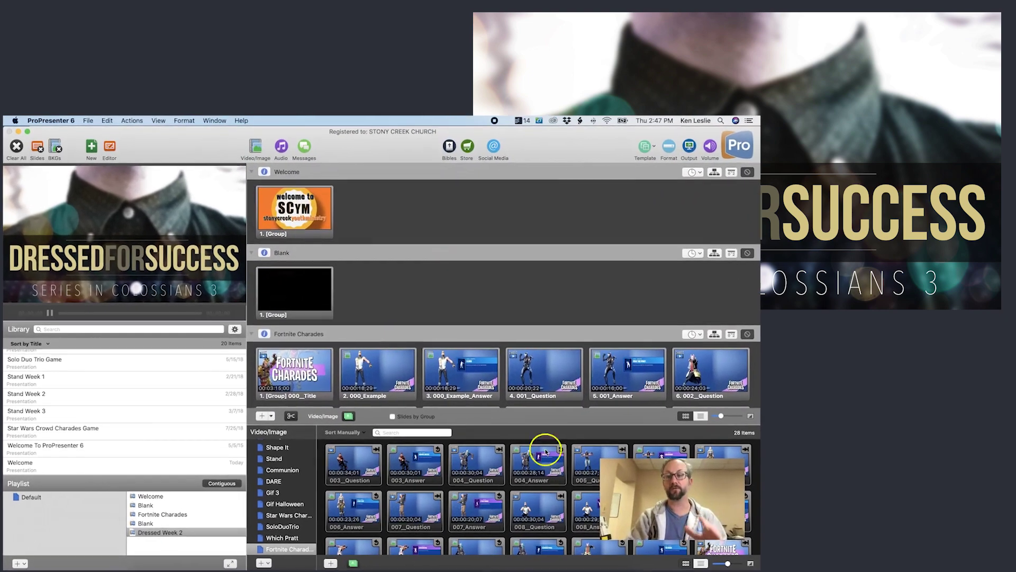
pyautogui.click(583, 498)
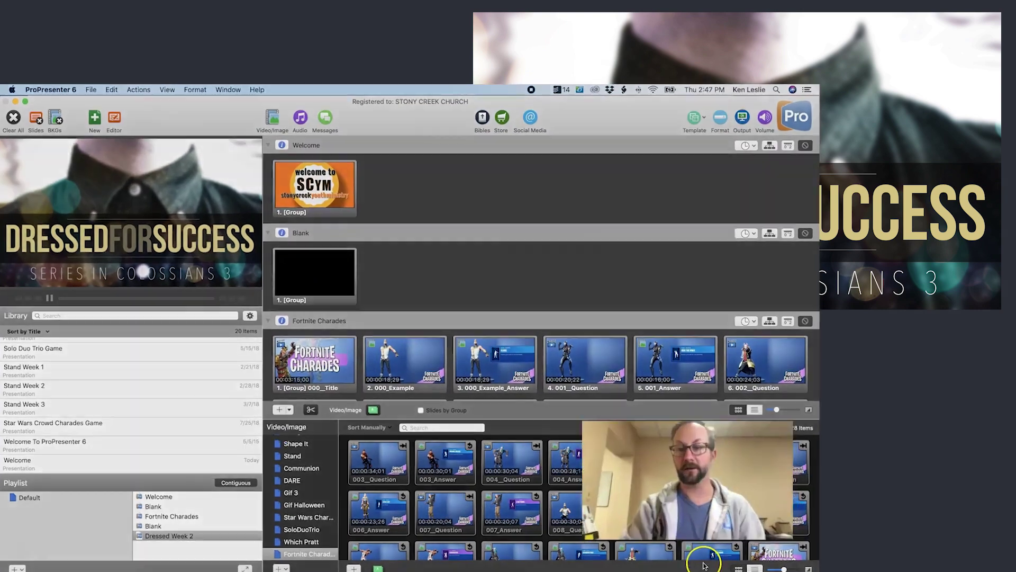